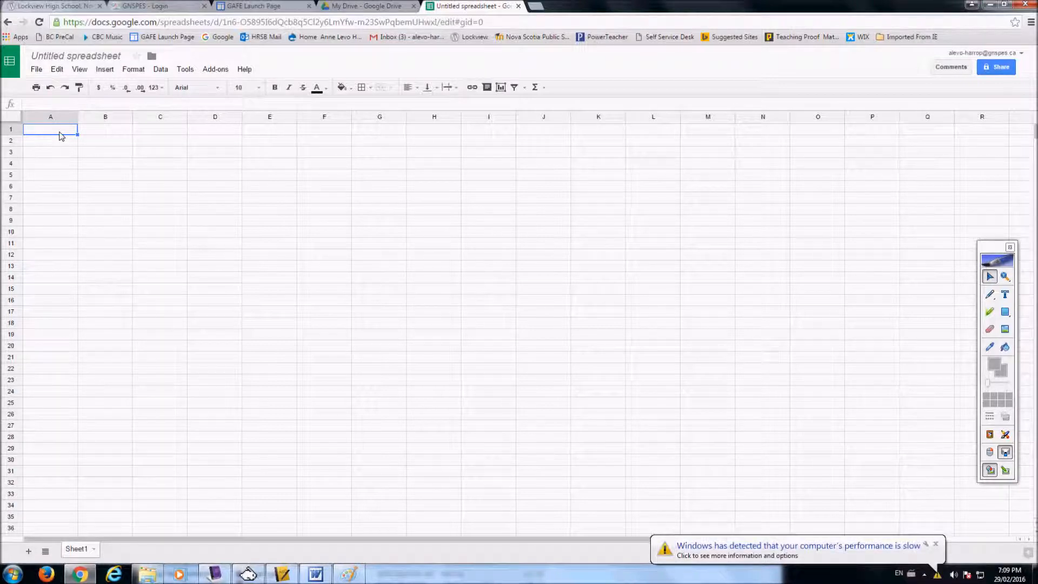
# - Enter the headers "Favourite Colour" in A1 and "# of people" in B1
pyautogui.write('Favouritd')
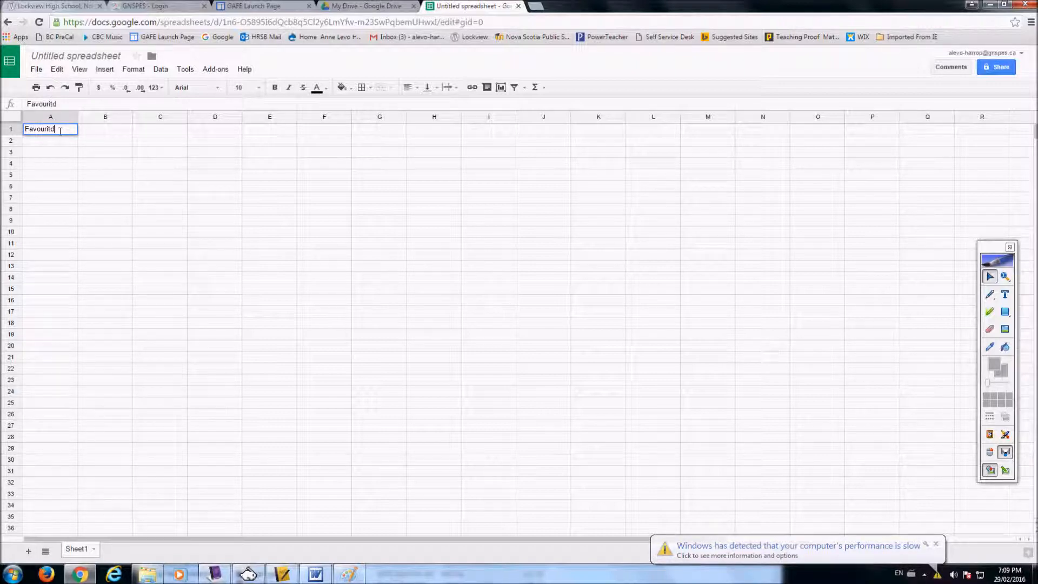
pyautogui.press('BackSpace')
pyautogui.write('e Colour')
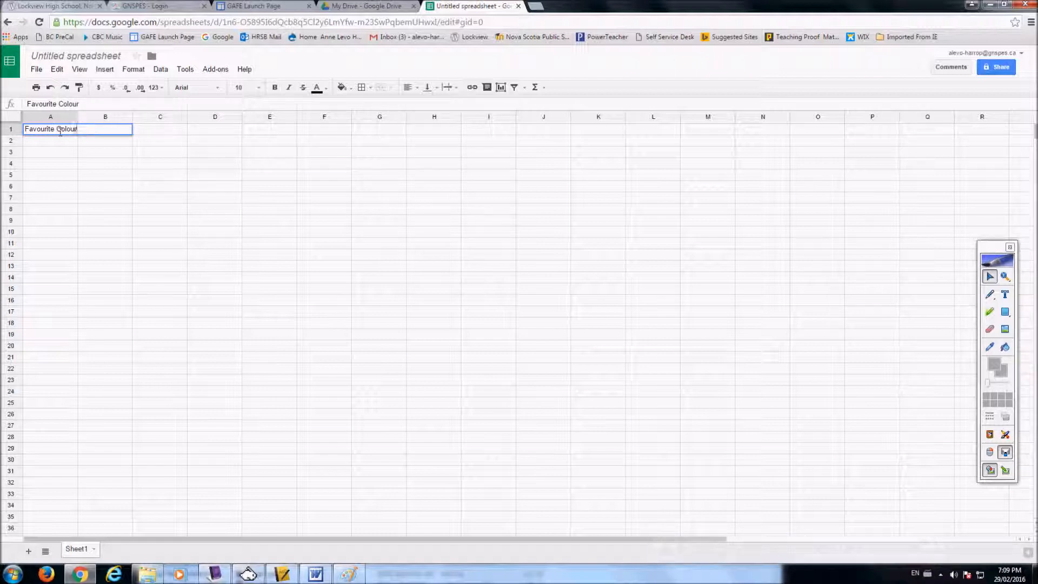
pyautogui.press('Tab')
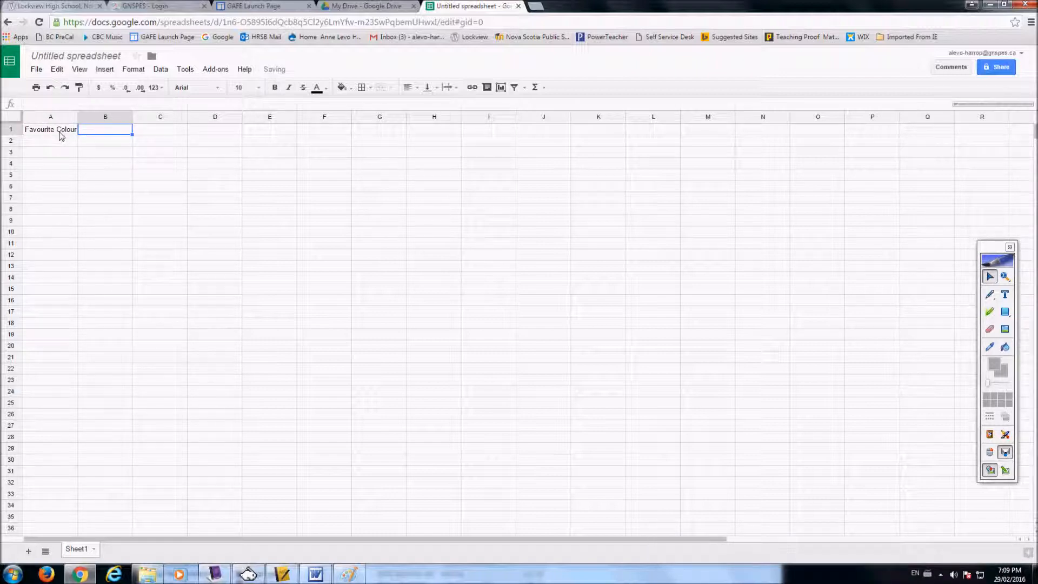
pyautogui.write('# of people')
# - List the colours blue, black, purple, green and red under Favourite Colour in A2 to A6
pyautogui.click(52, 144)
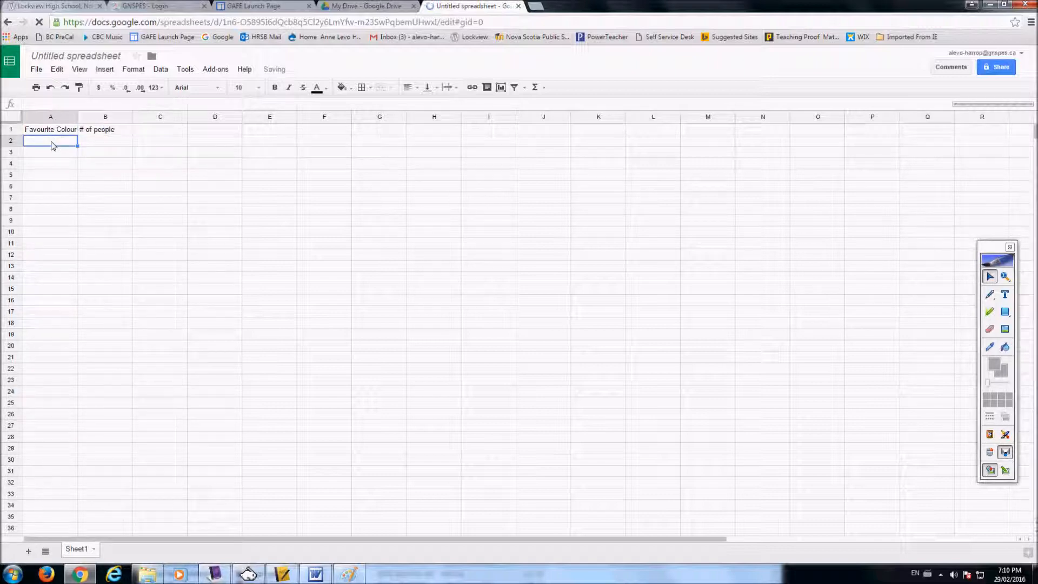
pyautogui.write('blue')
pyautogui.press('Return')
pyautogui.write('black')
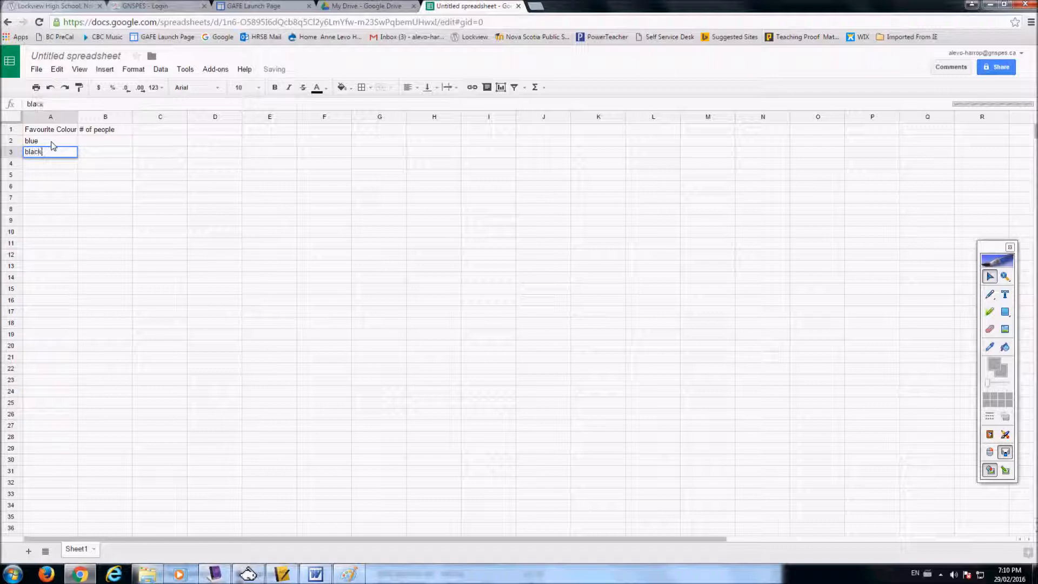
pyautogui.press('Return')
pyautogui.write('purple')
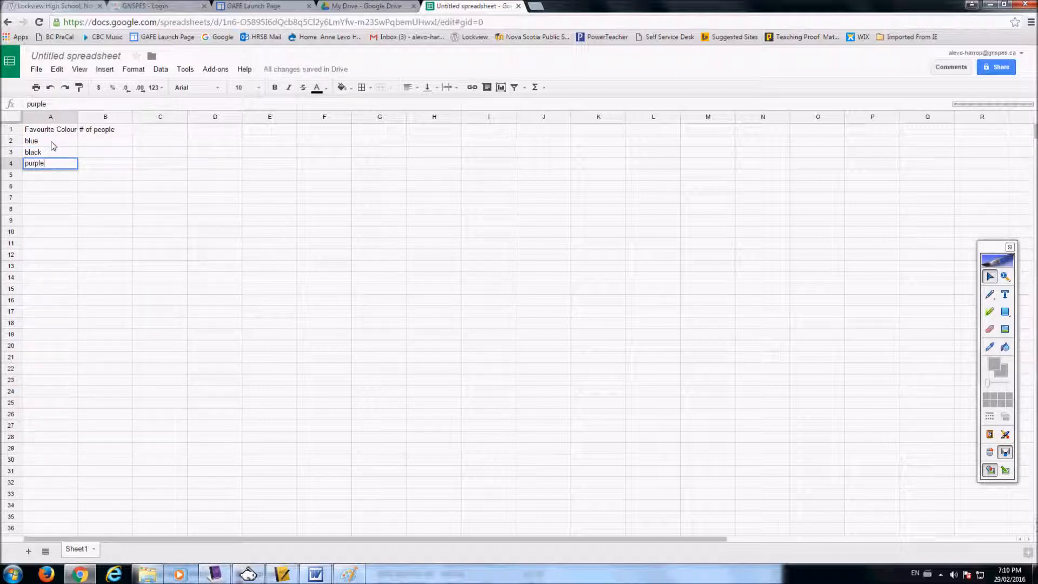
pyautogui.press('Return')
pyautogui.write('green')
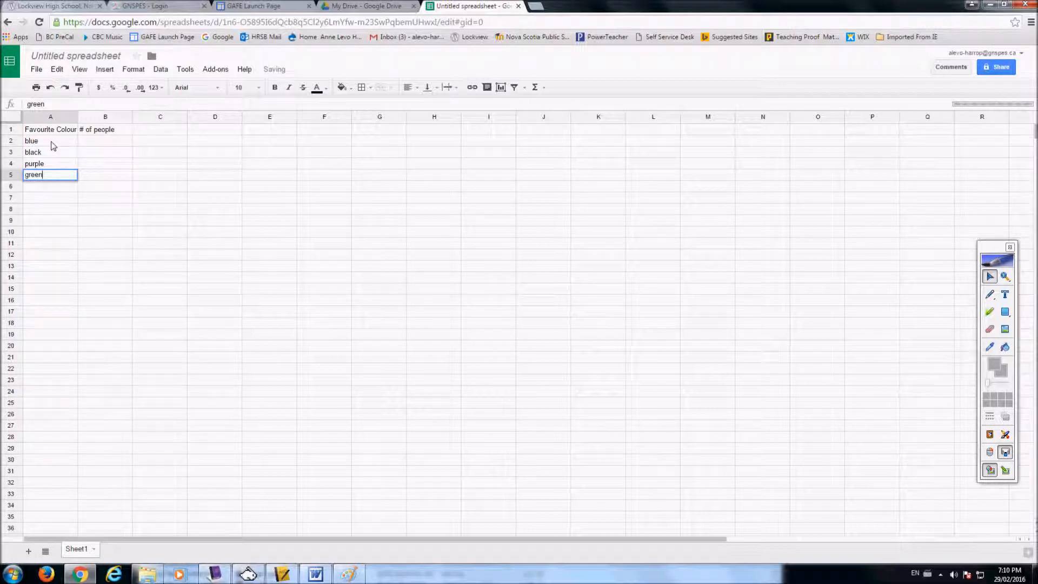
pyautogui.press('Return')
pyautogui.write('red')
# - Enter the people counts 5, 8, 3, 8 and 7 in B2 to B6
pyautogui.click(98, 135)
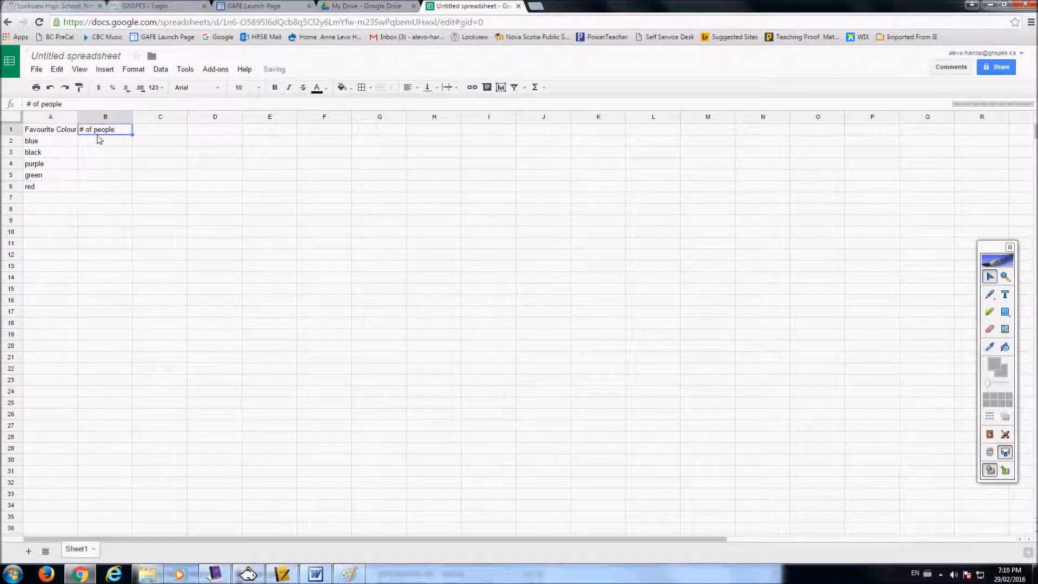
pyautogui.click(97, 143)
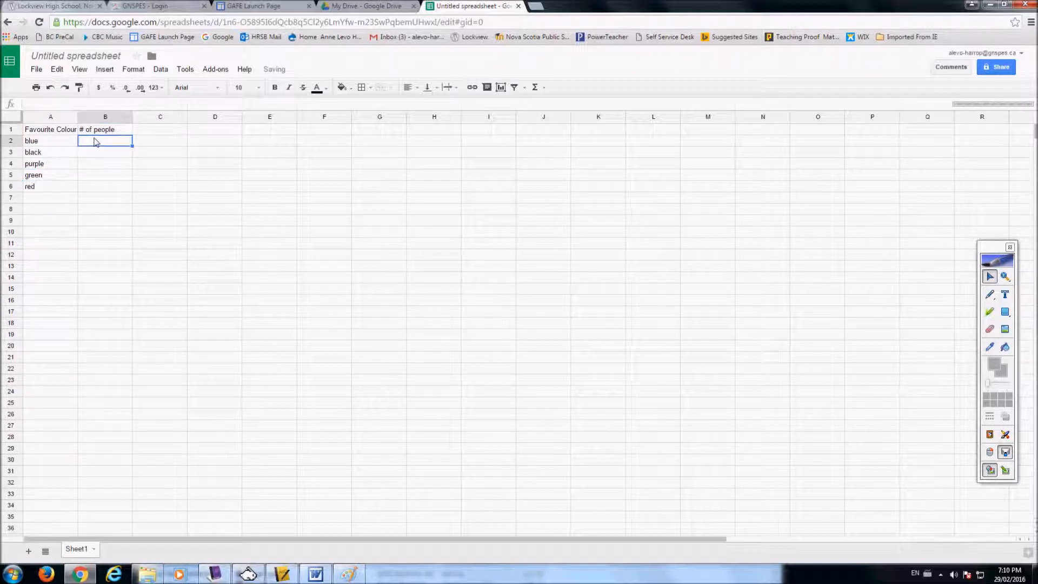
pyautogui.write('5')
pyautogui.press('Return')
pyautogui.write('8')
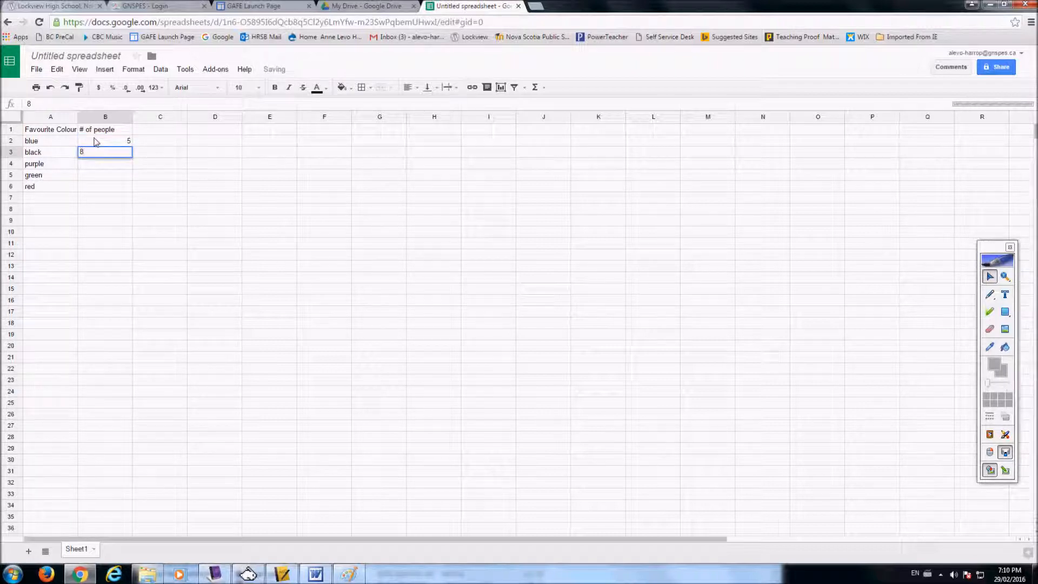
pyautogui.press('Return')
pyautogui.write('3')
pyautogui.press('Return')
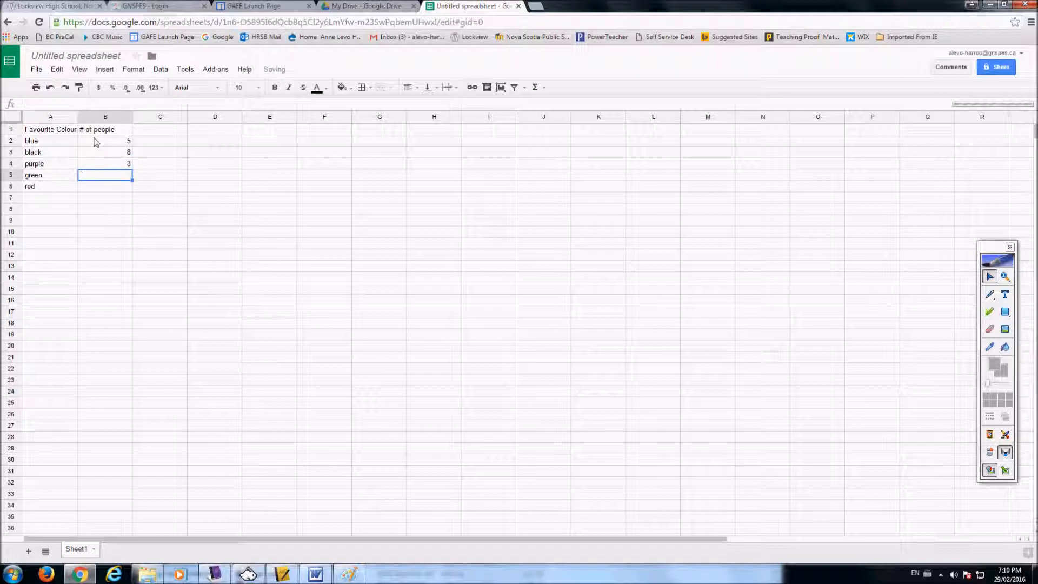
pyautogui.write('8')
pyautogui.press('Return')
pyautogui.write('7')
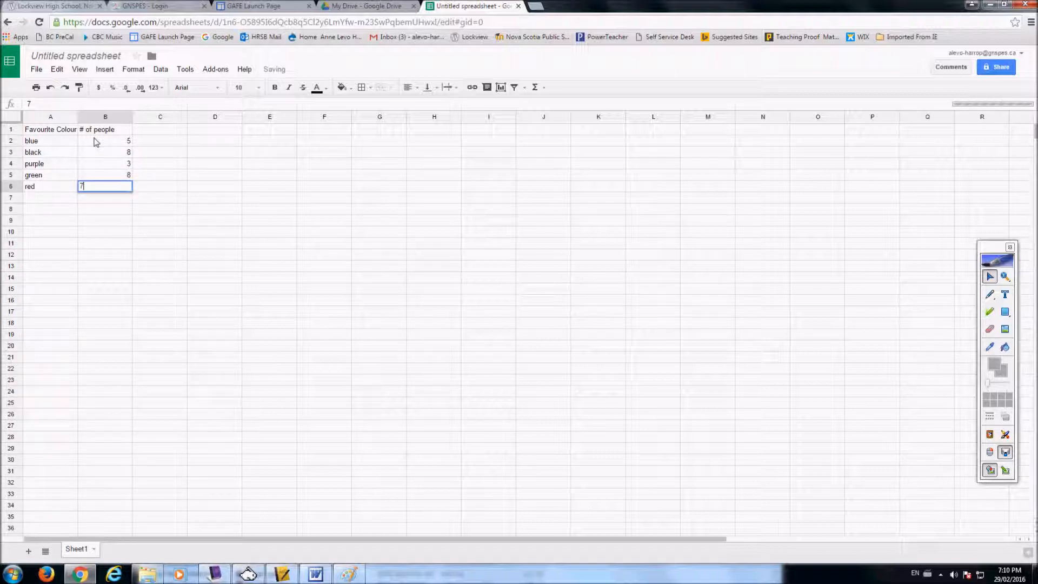
pyautogui.press('Return')
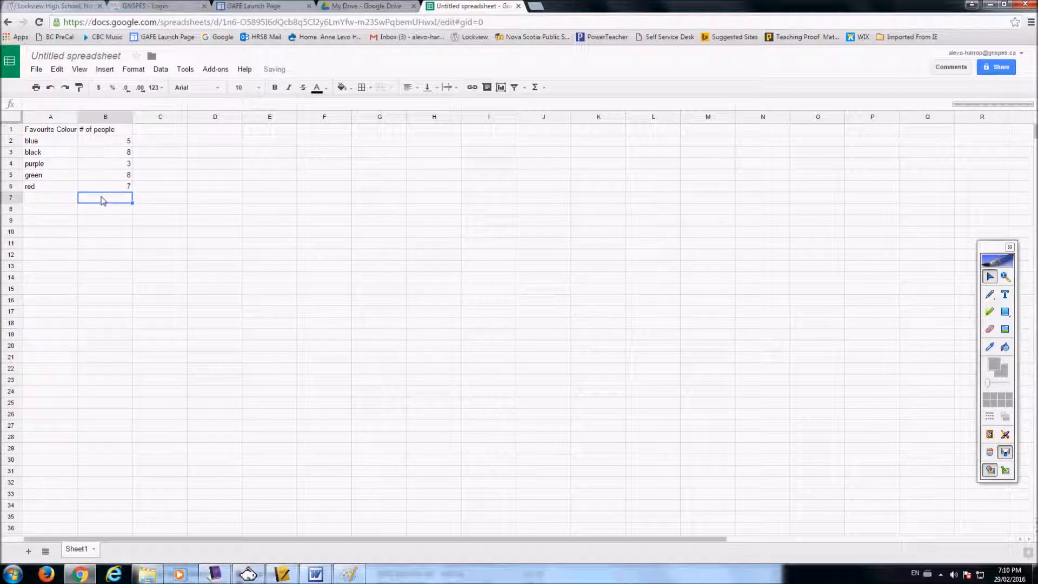
# - Insert the recommended column chart of # of people vs. Favourite Colour and delete it from the sheet
pyautogui.click(169, 132)
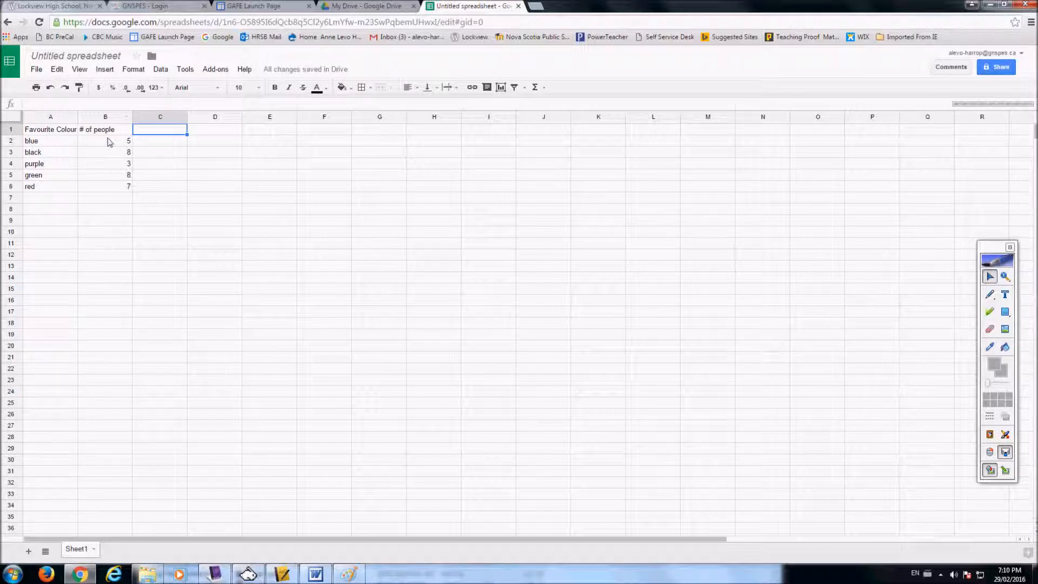
pyautogui.click(501, 89)
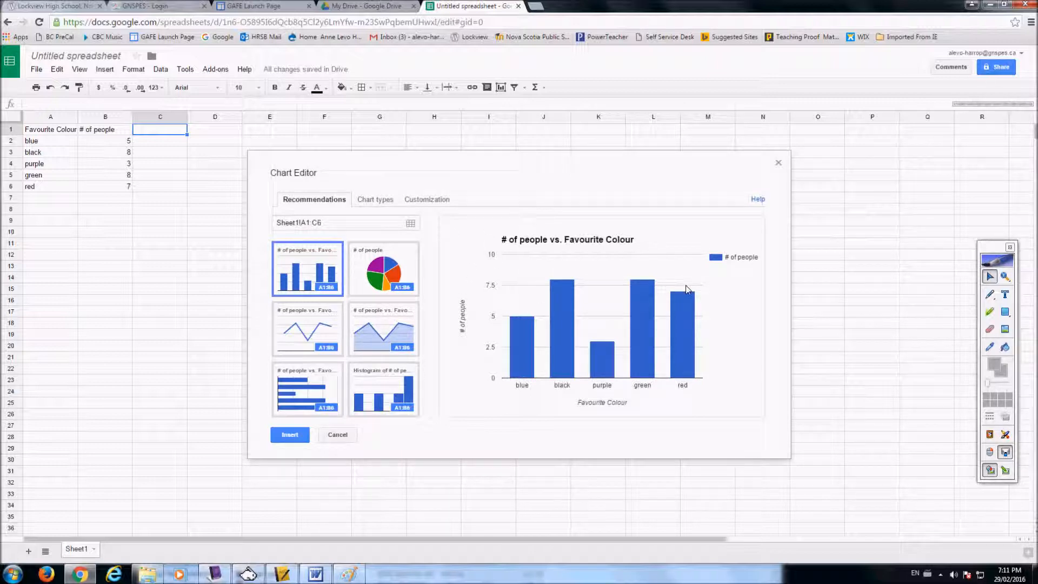
pyautogui.moveTo(614, 359)
pyautogui.click(291, 435)
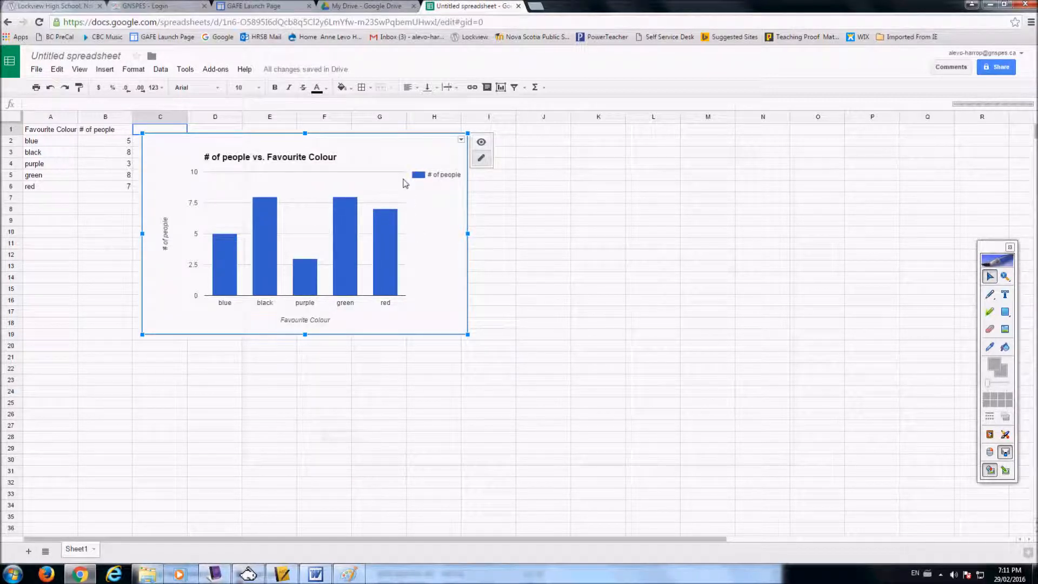
pyautogui.press('Delete')
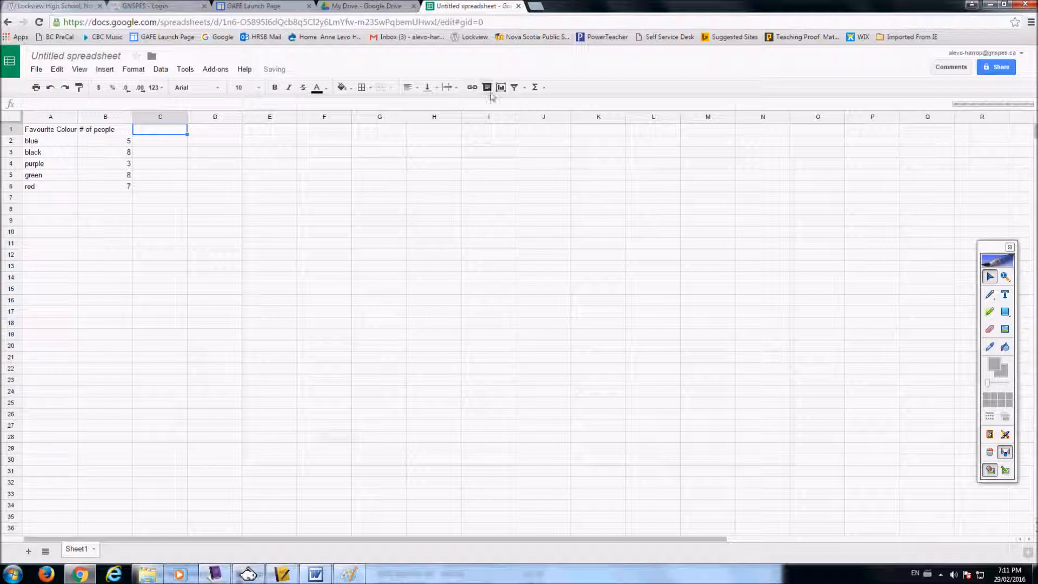
# - Insert the recommended pie chart of # of people into the sheet
pyautogui.click(500, 88)
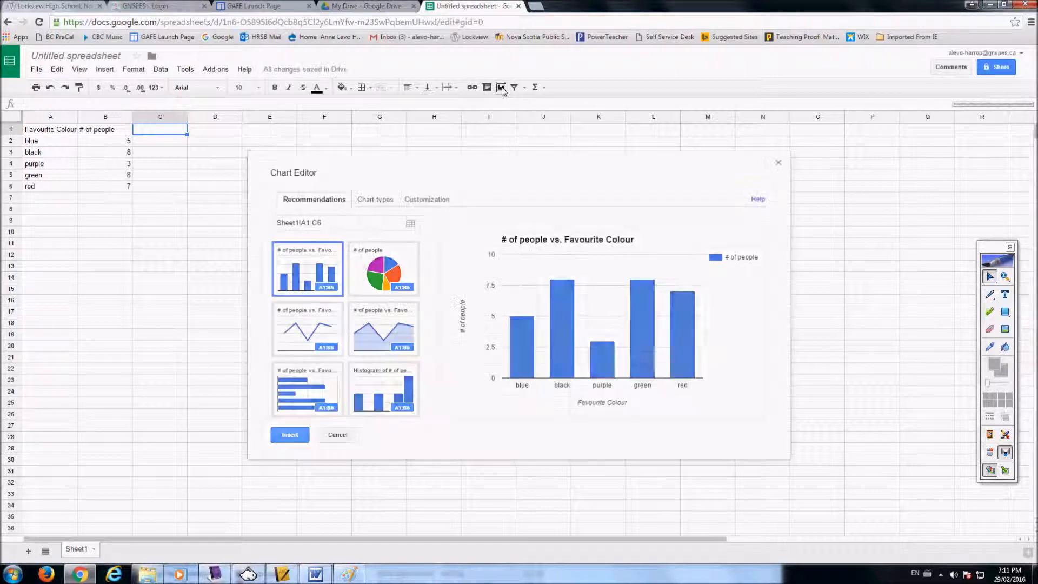
pyautogui.click(382, 270)
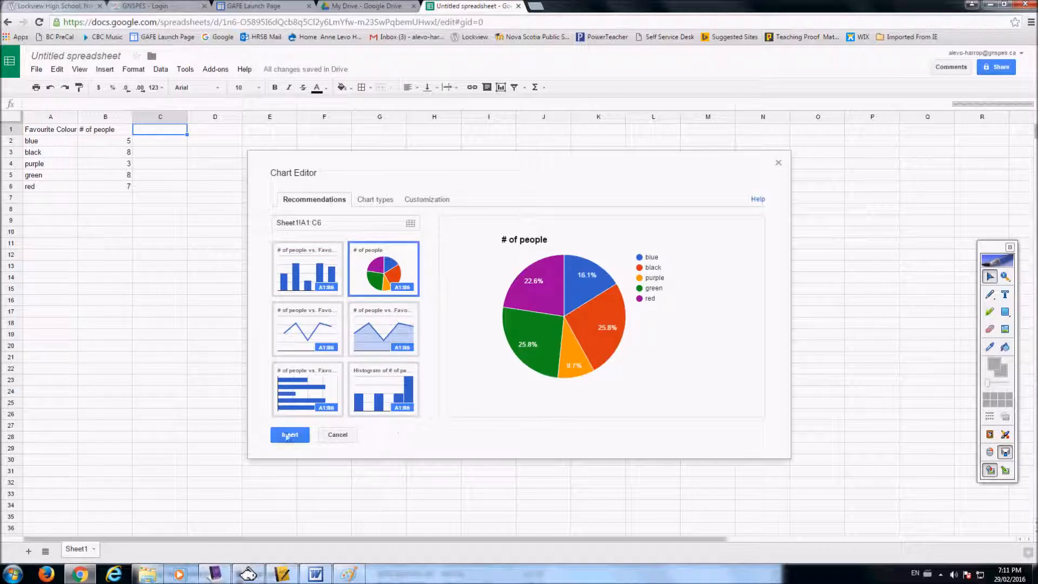
pyautogui.click(289, 435)
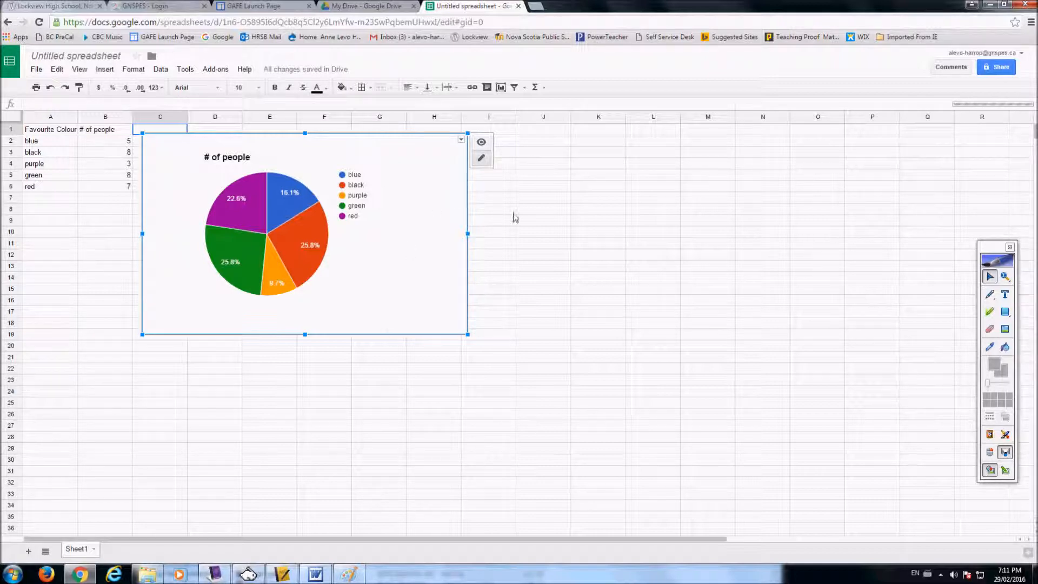
pyautogui.click(941, 574)
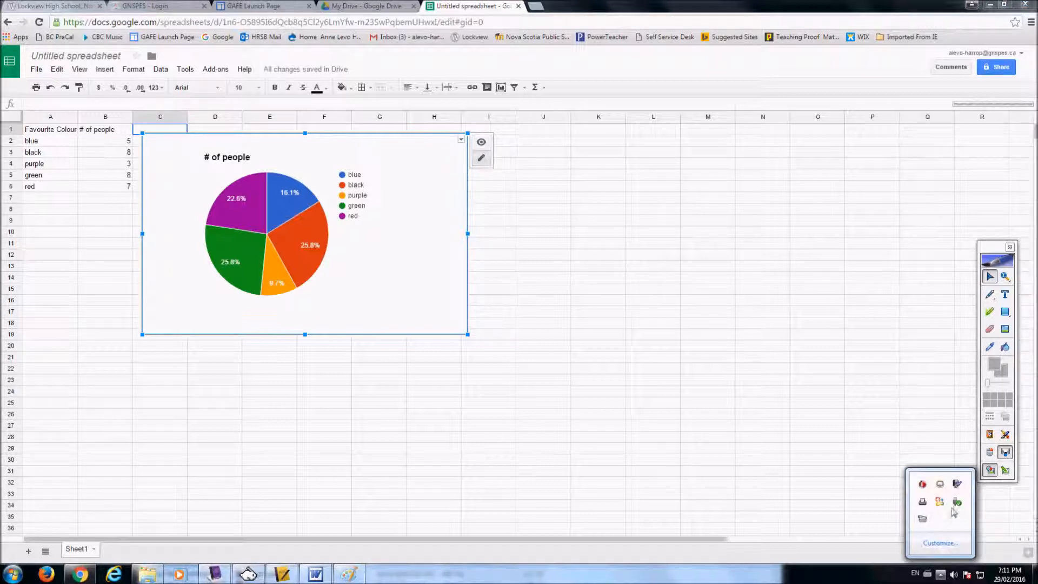
pyautogui.click(922, 518)
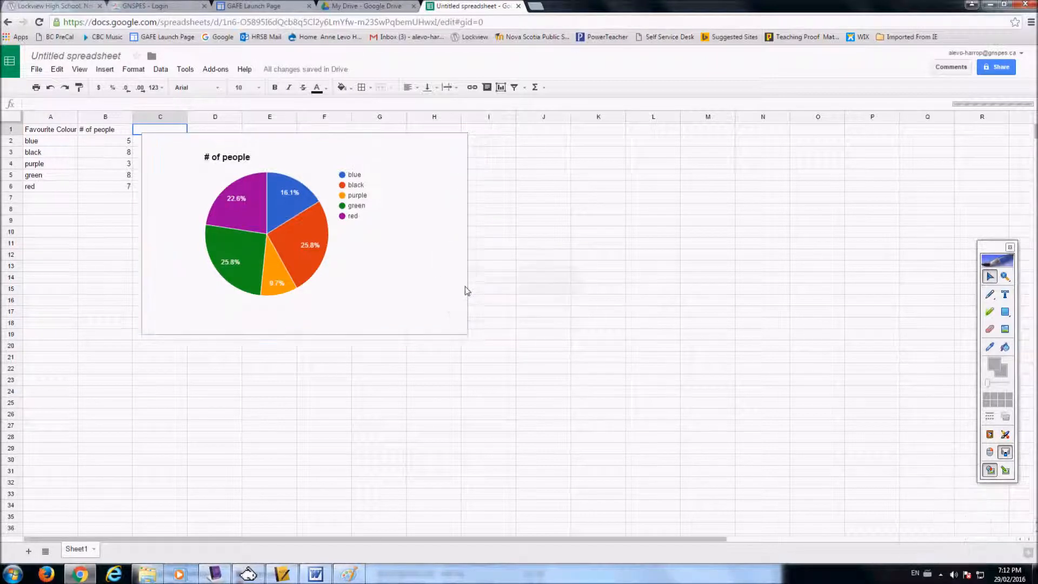
# - Delete the pie chart from the sheet
pyautogui.click(166, 170)
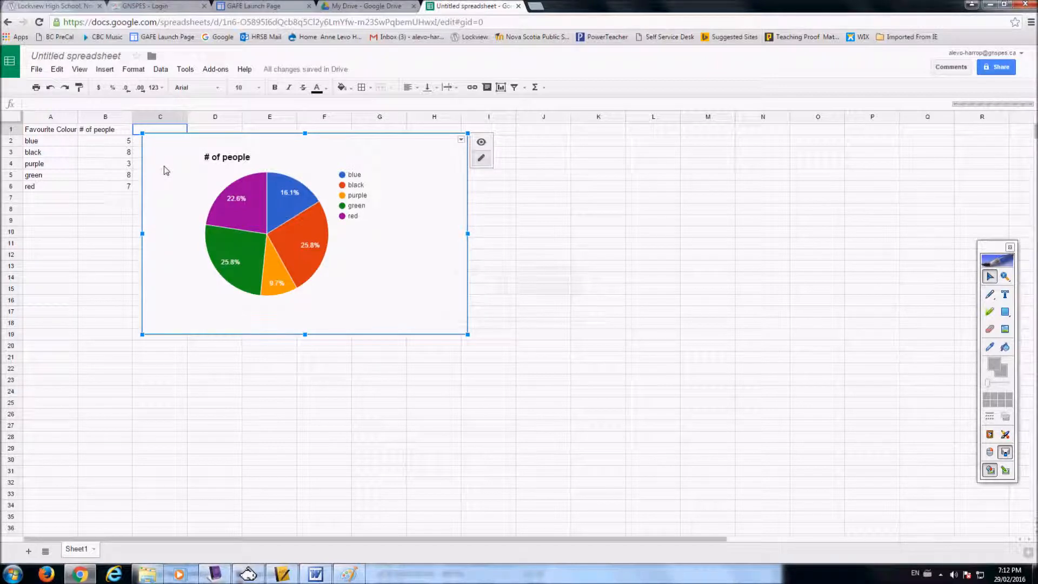
pyautogui.press('Delete')
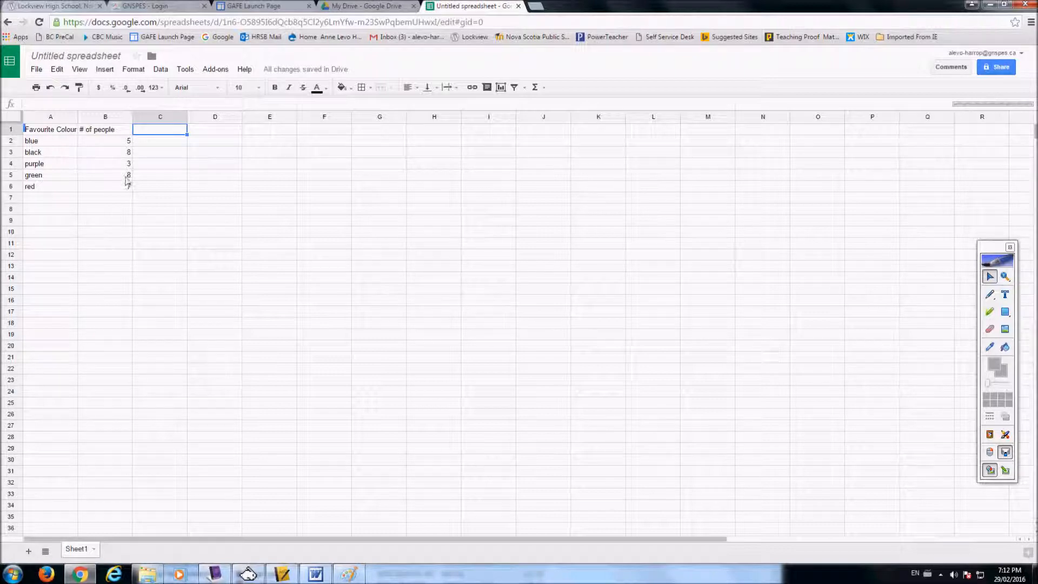
pyautogui.click(28, 134)
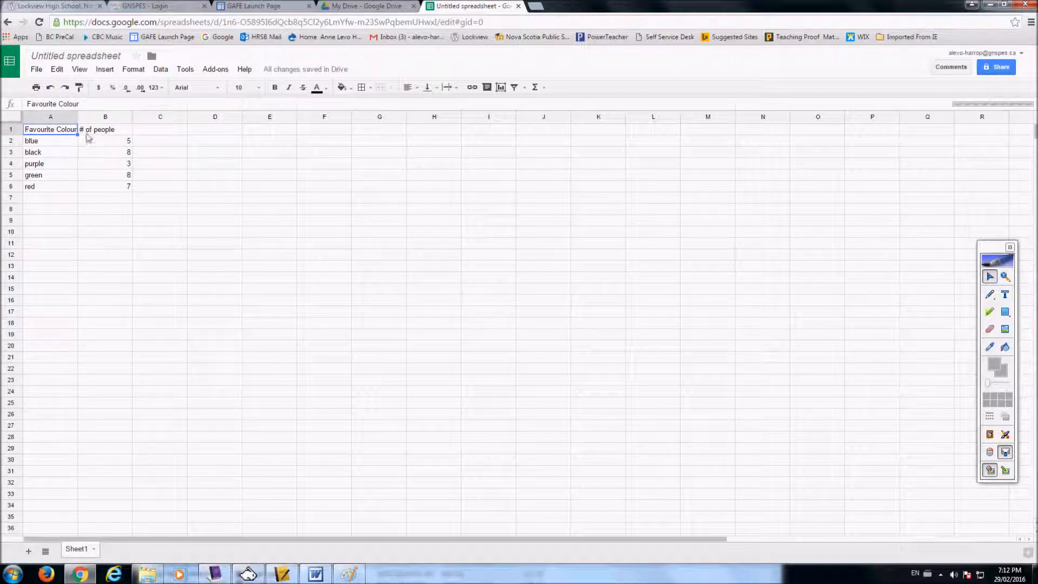
pyautogui.moveTo(77, 135); pyautogui.dragTo(133, 186)
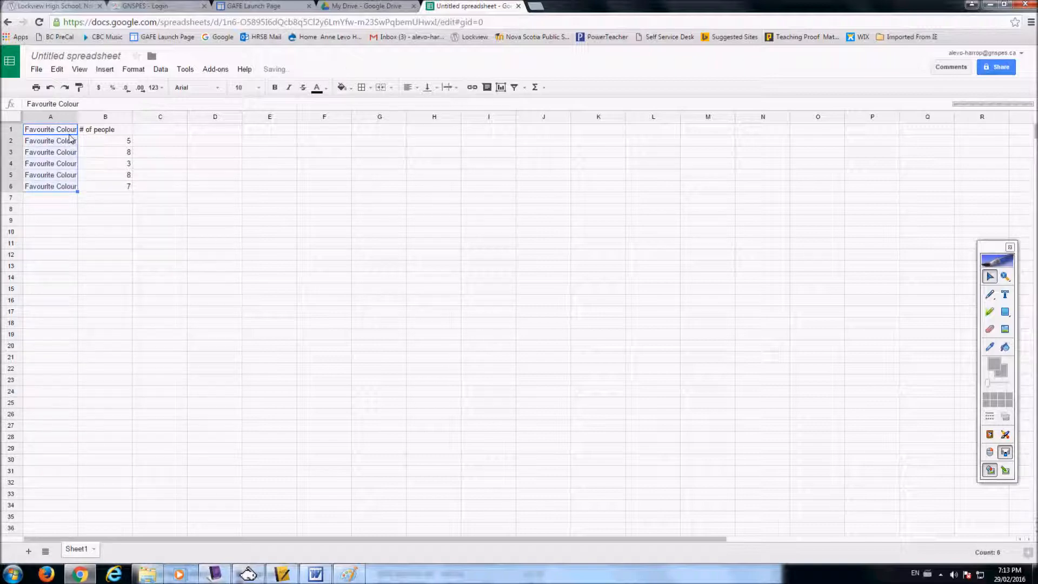
pyautogui.click(51, 87)
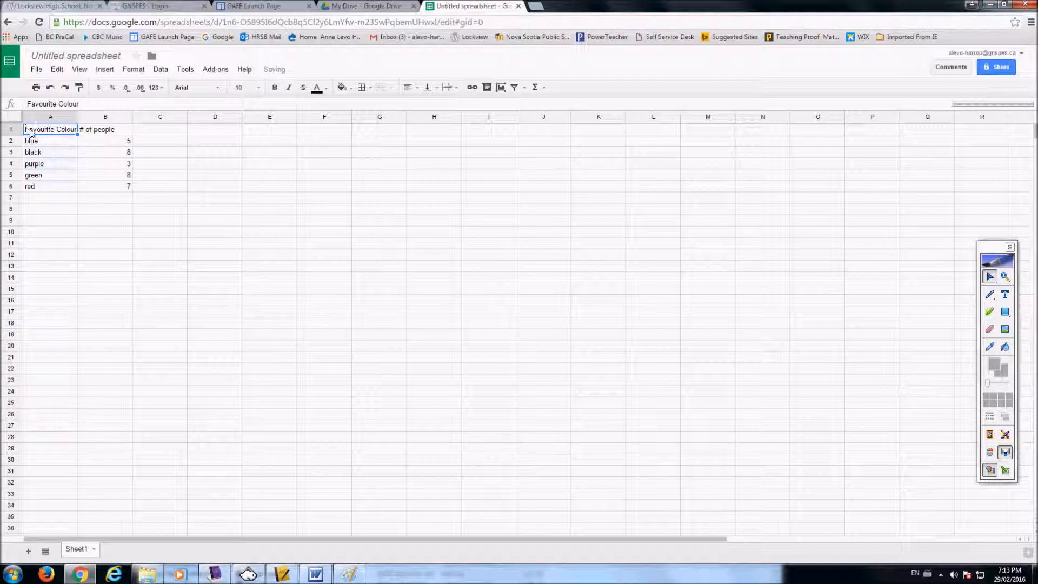
# - Insert the recommended horizontal bar chart from A1:B6 and move it beside the data table
pyautogui.moveTo(28, 131); pyautogui.dragTo(127, 190)
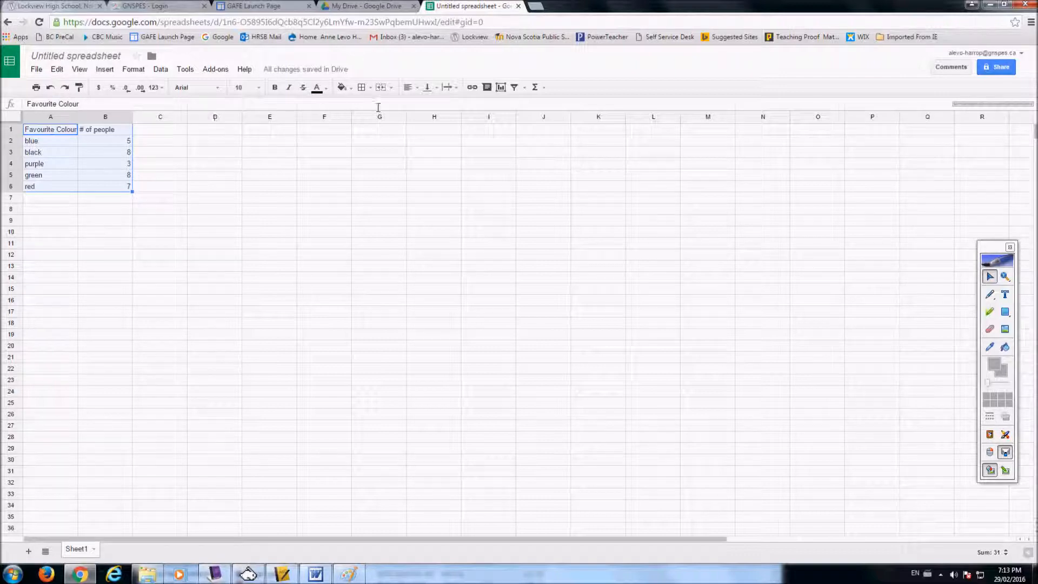
pyautogui.click(501, 88)
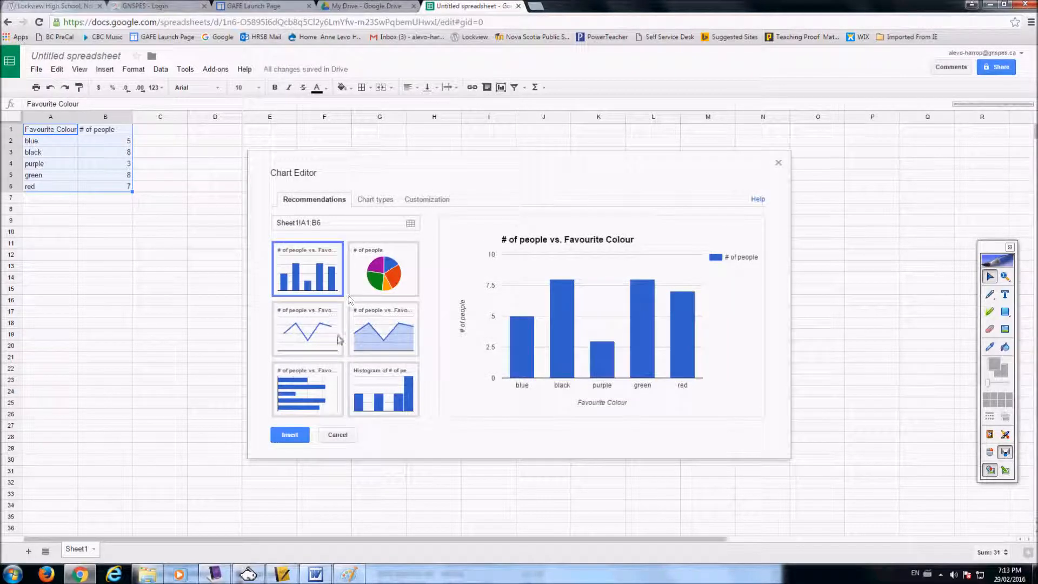
pyautogui.click(317, 390)
pyautogui.click(294, 436)
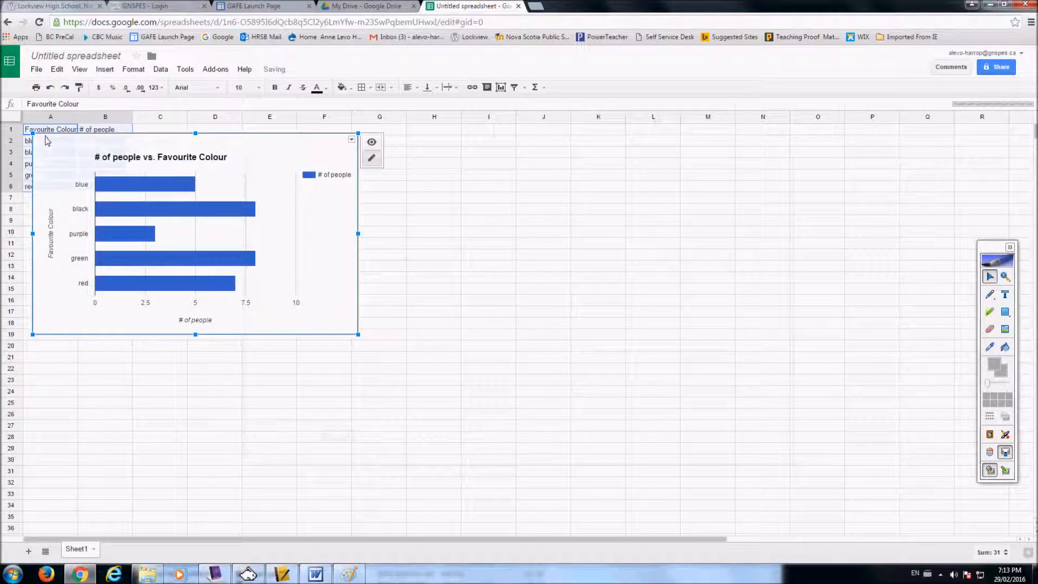
pyautogui.moveTo(46, 145); pyautogui.dragTo(177, 138)
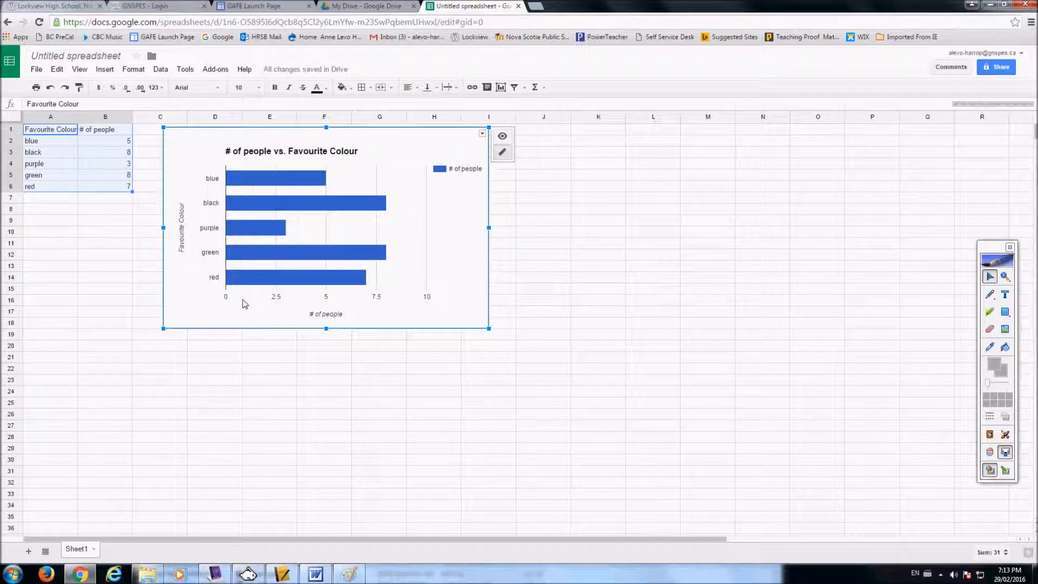
# - Copy the # of people vs. Favourite Colour bar chart using its chart options
pyautogui.click(213, 307)
pyautogui.click(213, 307)
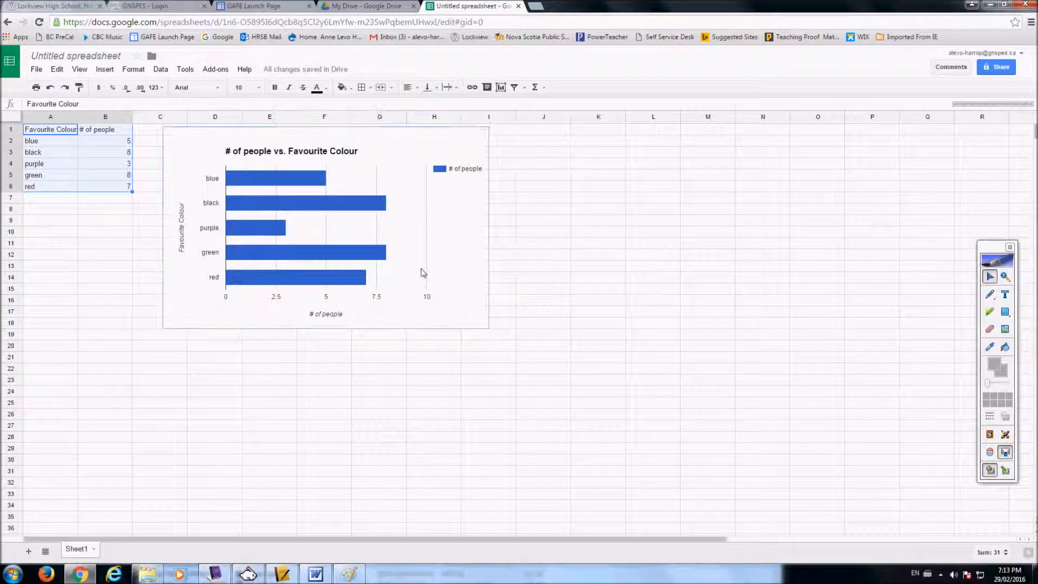
pyautogui.click(483, 138)
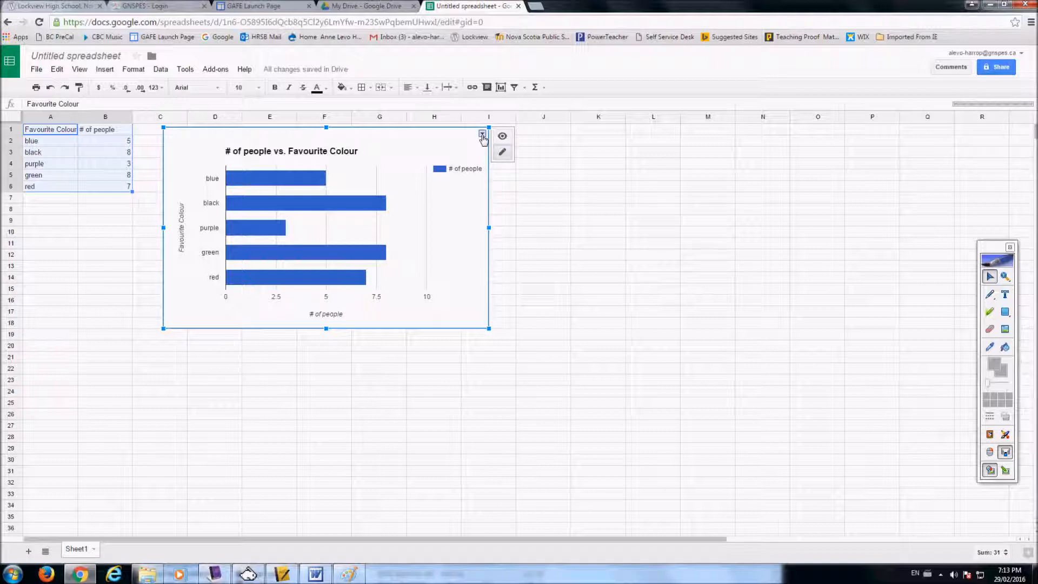
pyautogui.click(481, 134)
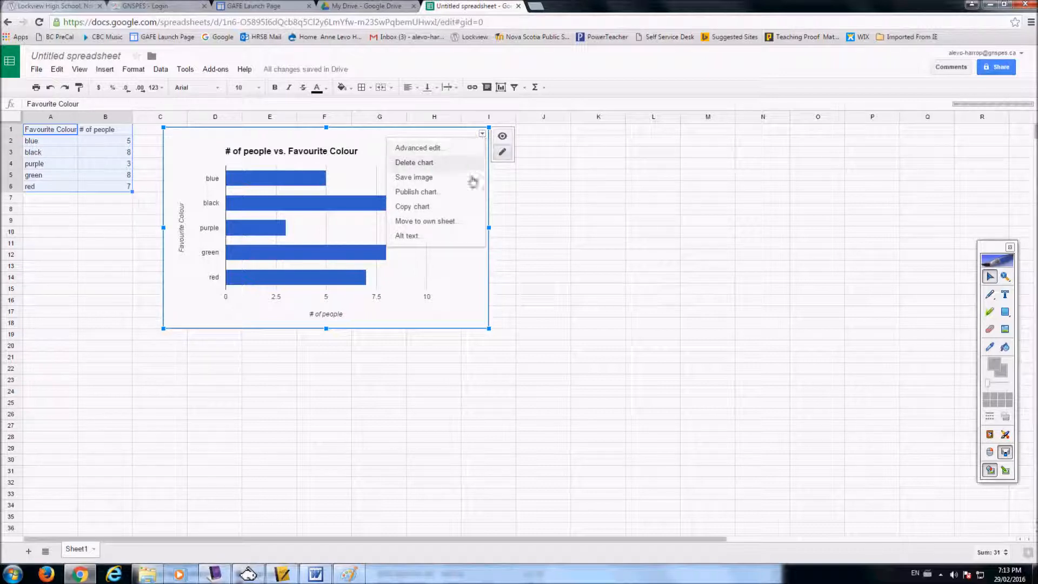
pyautogui.click(452, 211)
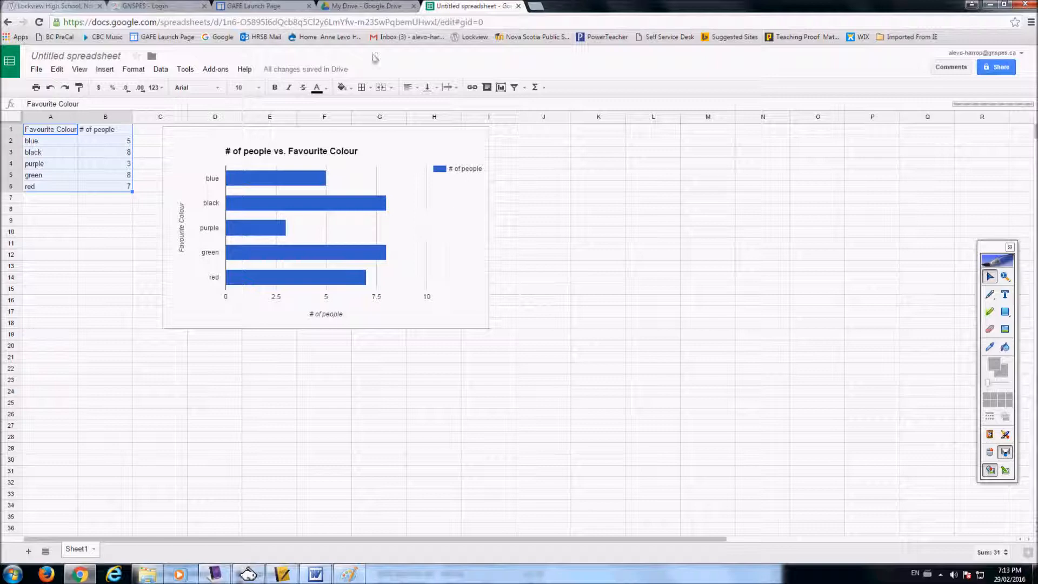
# - Switch to Google Drive, open Google Slides from there and create a blank presentation
pyautogui.click(369, 8)
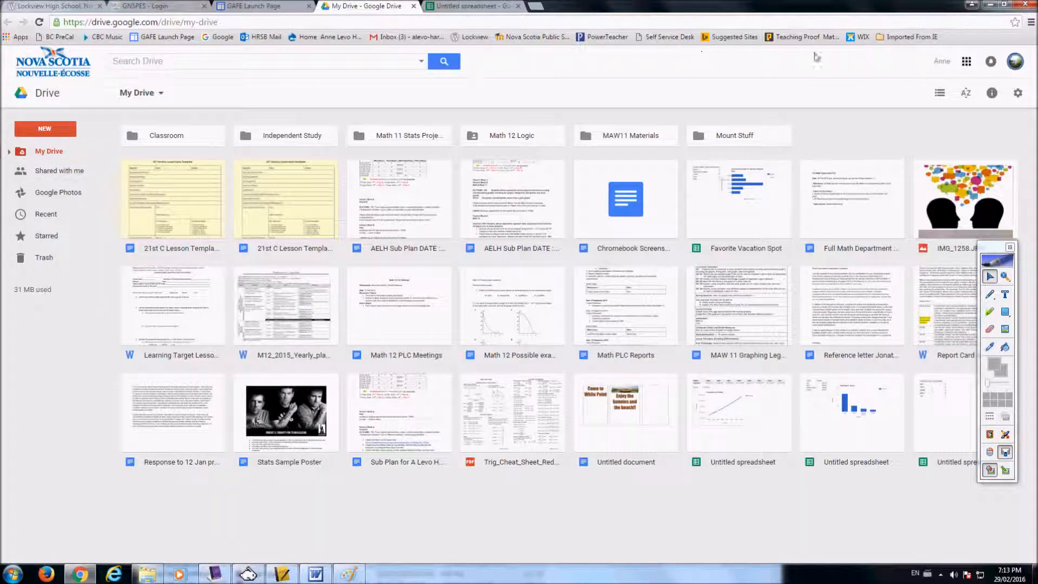
pyautogui.click(966, 61)
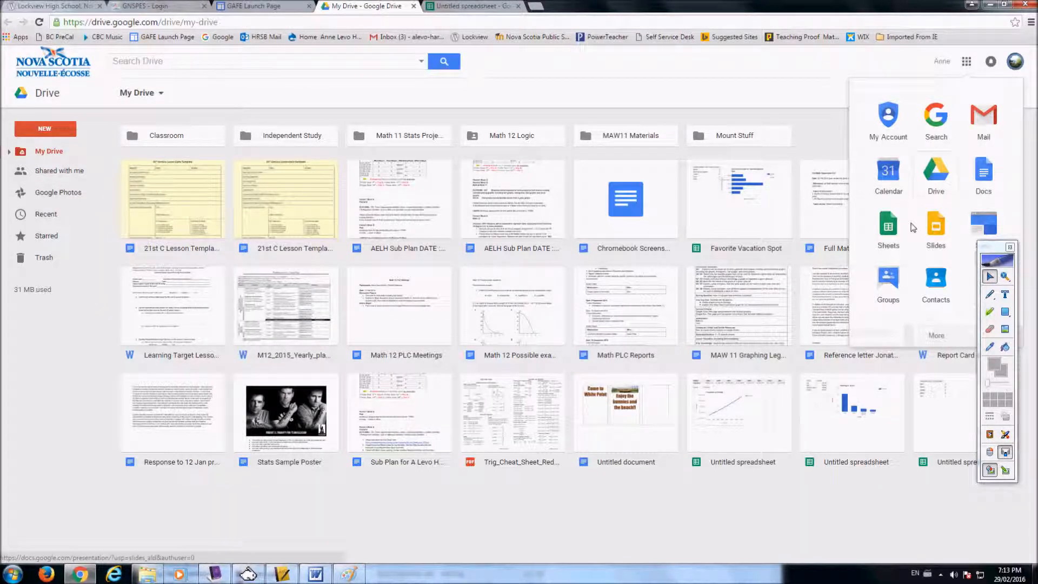
pyautogui.click(937, 229)
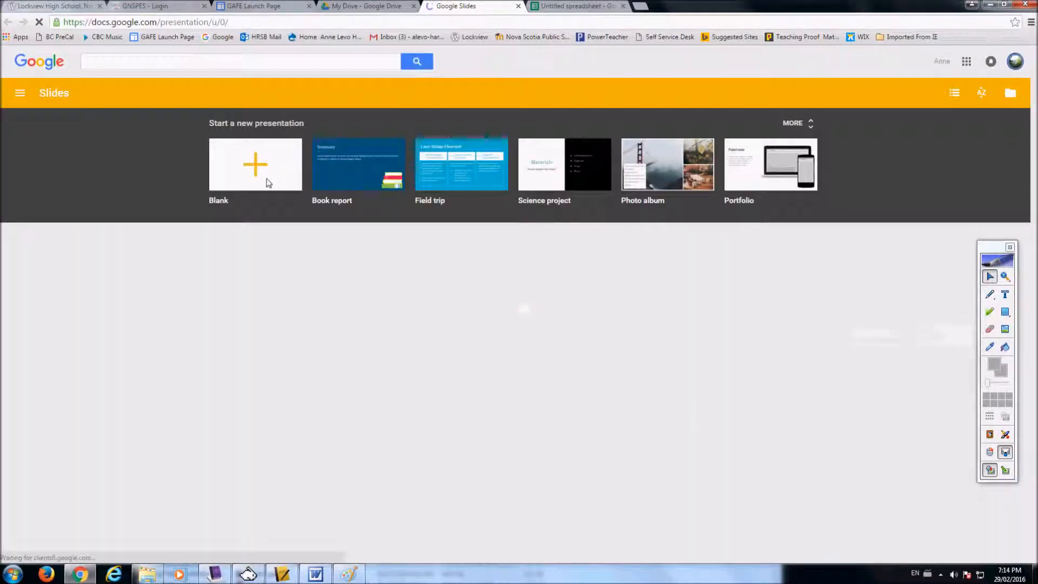
pyautogui.click(268, 165)
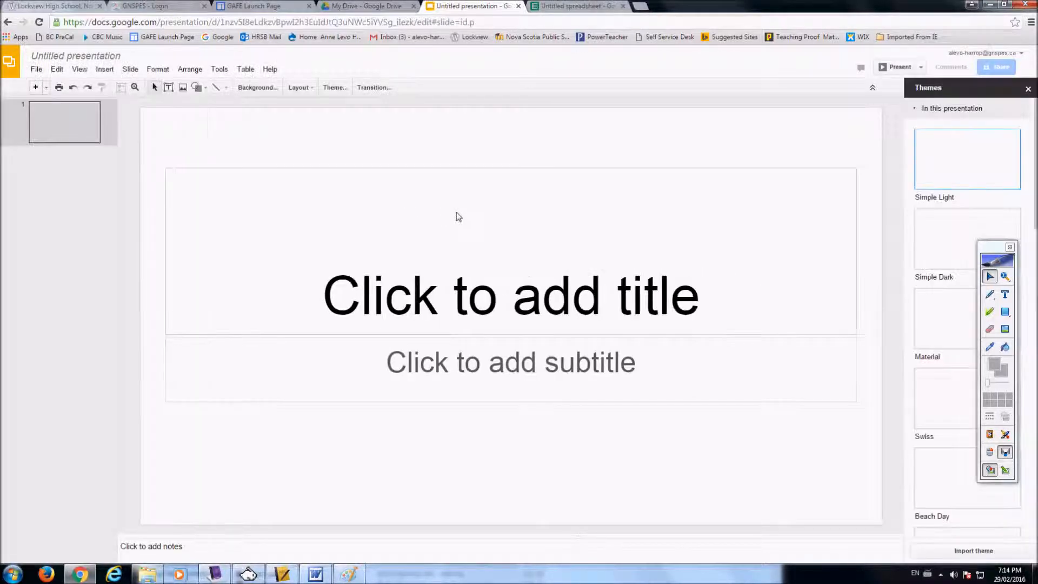
# - Select the title placeholder on the first slide
pyautogui.click(457, 217)
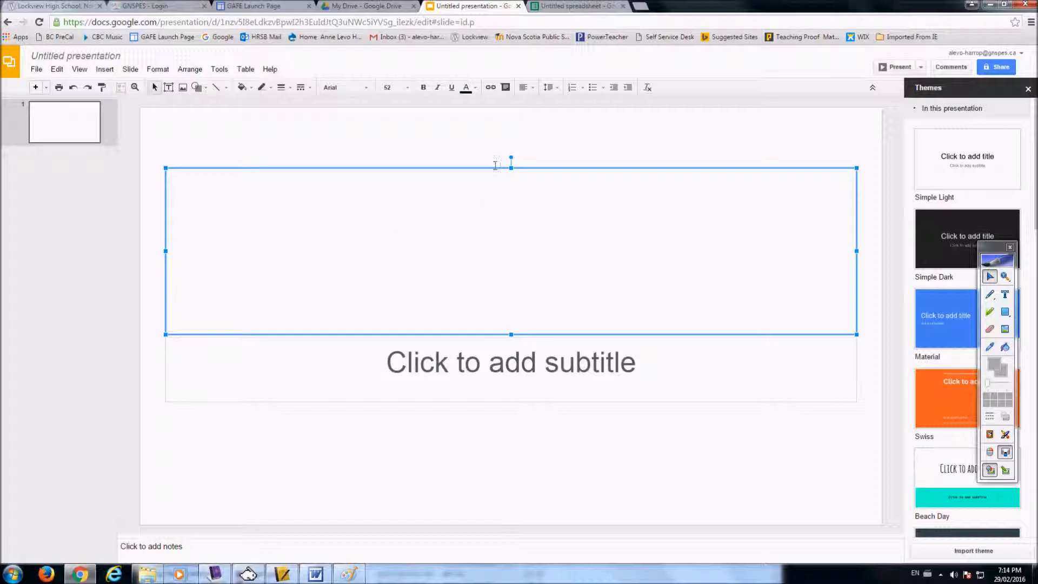